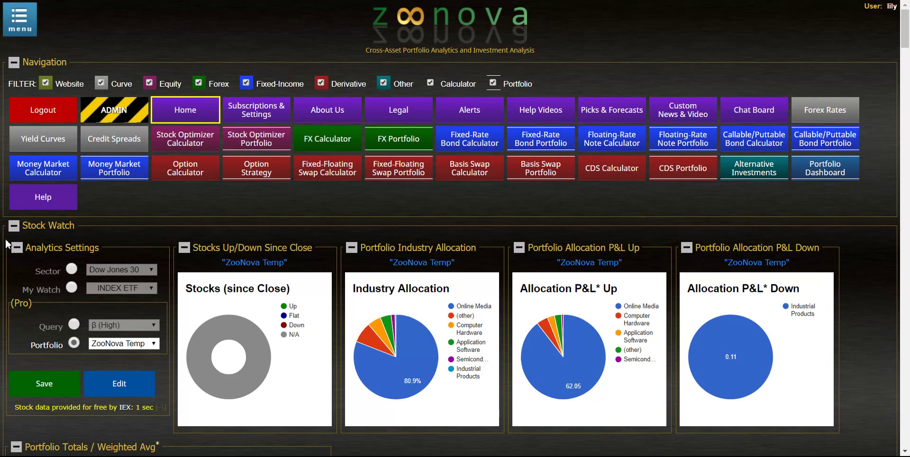
Keep ZooNova Temp selected in the Analytics Settings Portfolio dropdown
{"action": "left_click", "coordinate": [157, 347]}
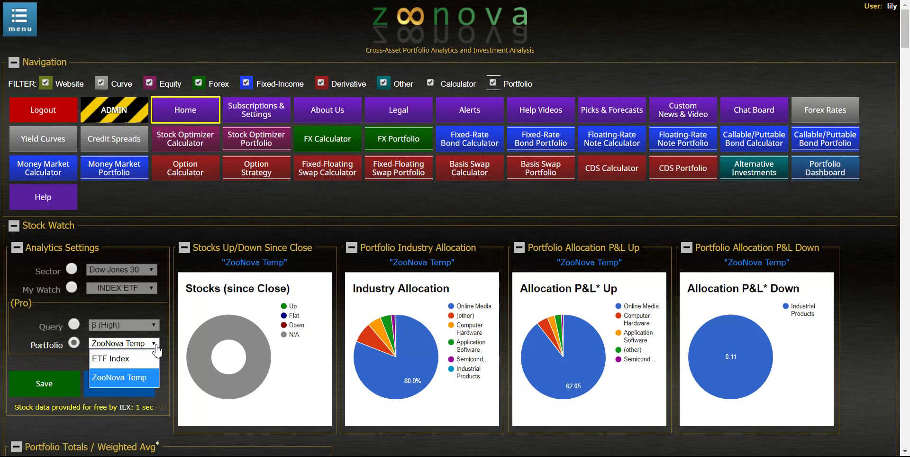
{"action": "left_click", "coordinate": [156, 346]}
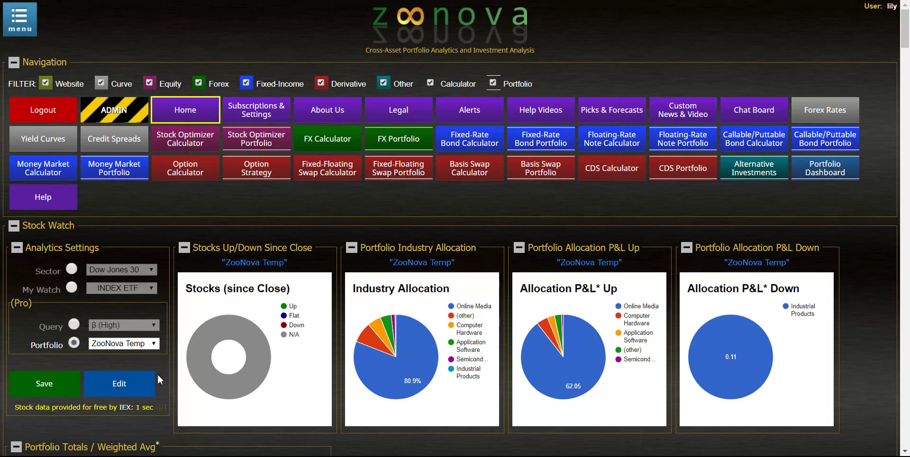
Open the ZooNova Temp trades editor, then cancel creating a new portfolio in the Stock Port Watch dialog
{"action": "left_click", "coordinate": [139, 386]}
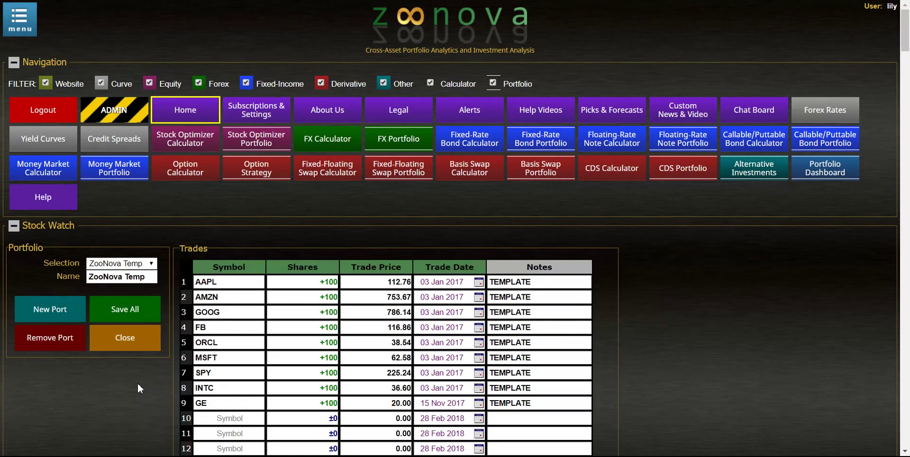
{"action": "scroll", "coordinate": [631, 289], "scroll_direction": "down", "scroll_amount": 3}
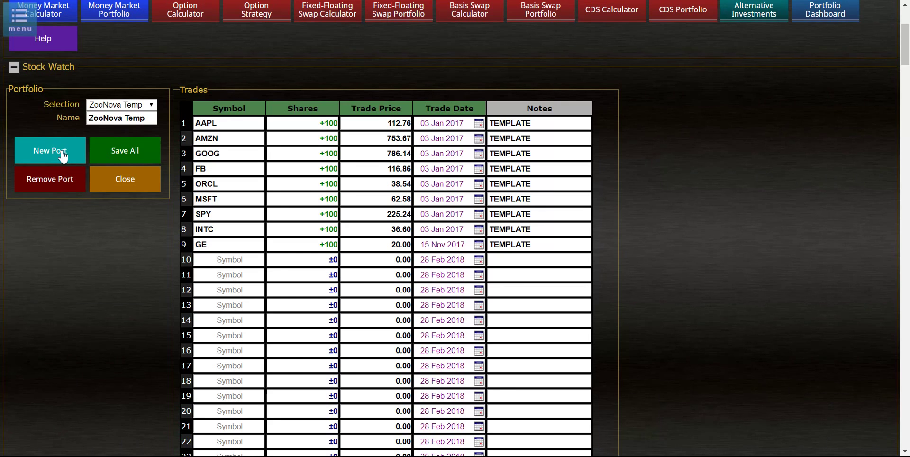
{"action": "left_click", "coordinate": [43, 155]}
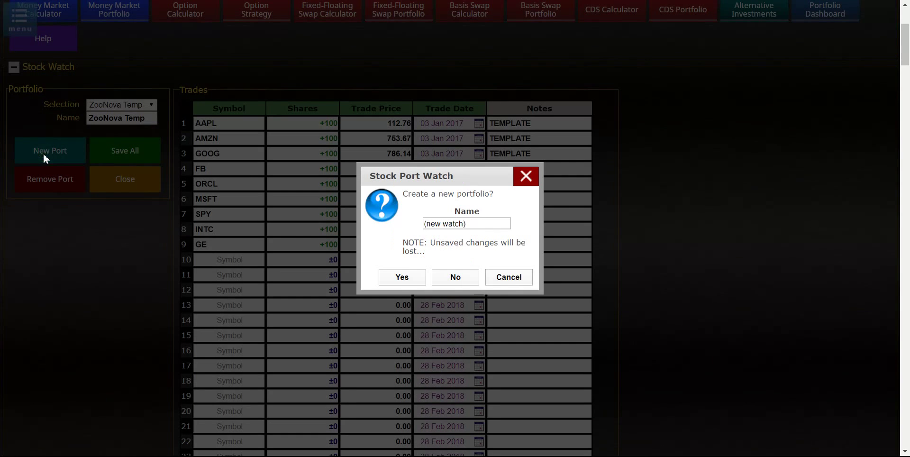
{"action": "left_click", "coordinate": [530, 281]}
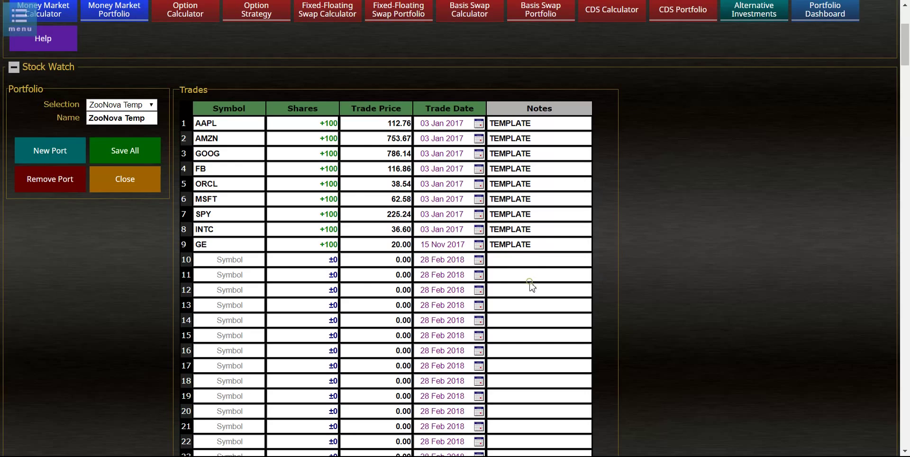
Close the trades editor and scroll past Portfolio Totals and Benchmark ETFs to Statistics
{"action": "left_click", "coordinate": [140, 185]}
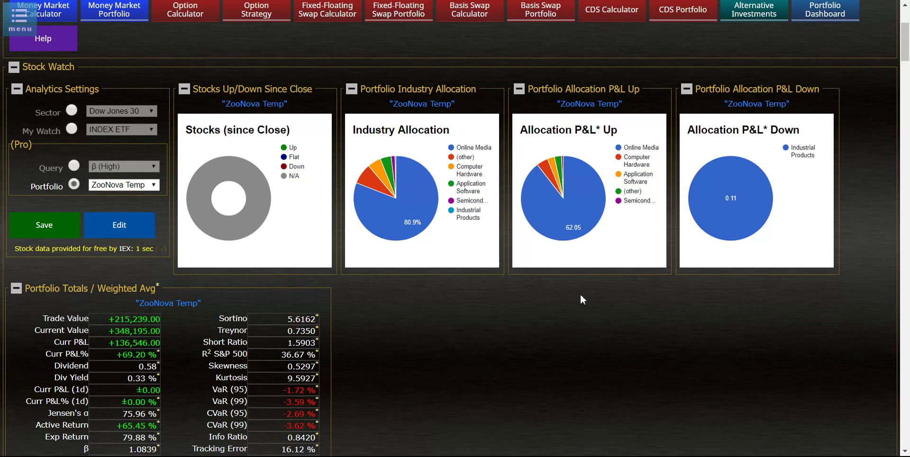
{"action": "scroll", "coordinate": [579, 299], "scroll_direction": "down", "scroll_amount": 2}
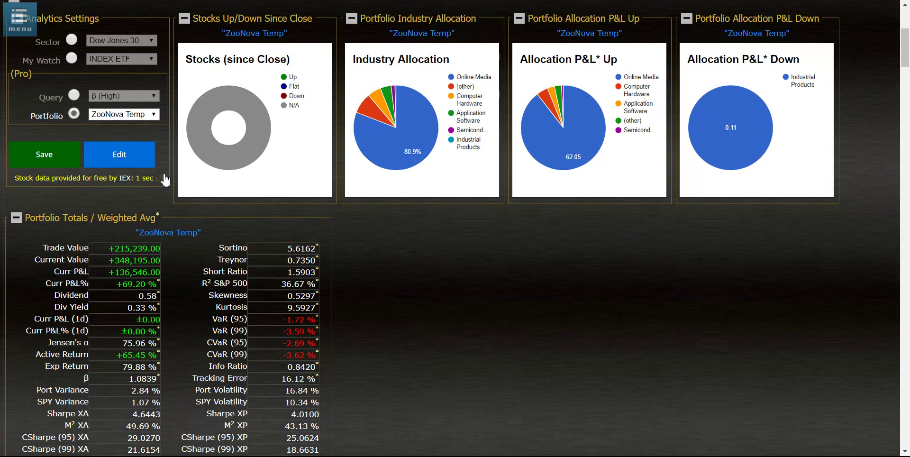
{"action": "scroll", "coordinate": [440, 262], "scroll_direction": "down", "scroll_amount": 3}
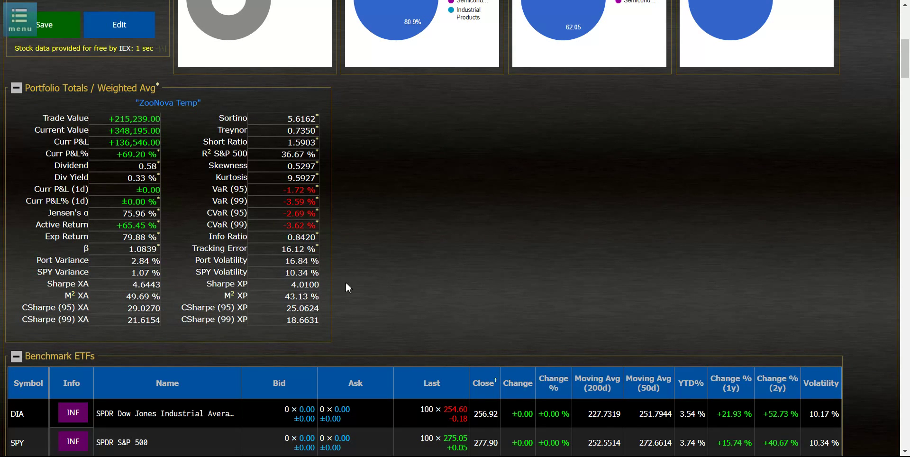
{"action": "scroll", "coordinate": [552, 235], "scroll_direction": "down", "scroll_amount": 5}
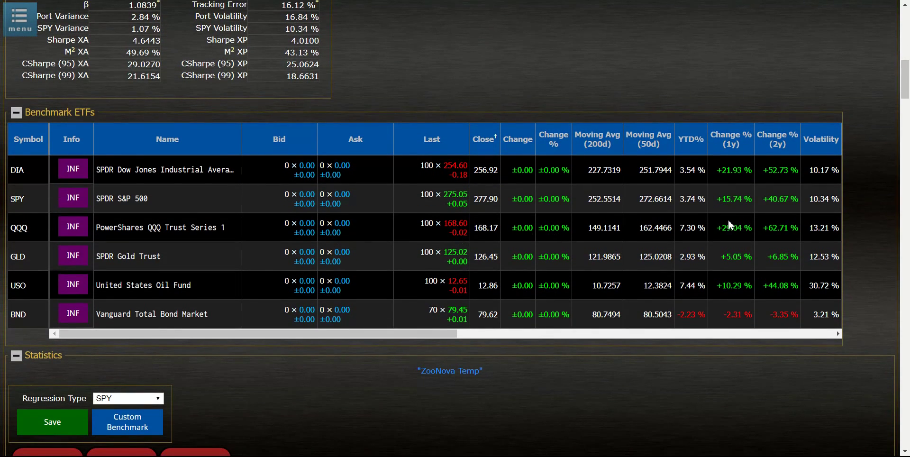
{"action": "scroll", "coordinate": [731, 225], "scroll_direction": "down", "scroll_amount": 2}
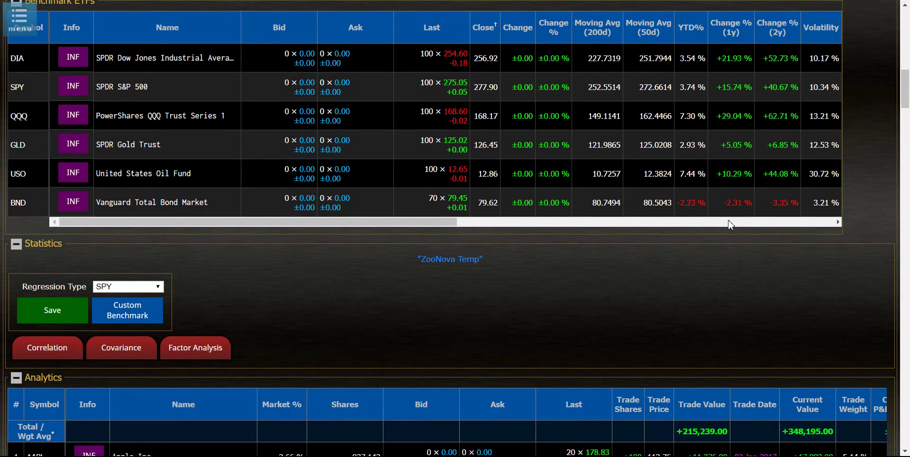
{"action": "scroll", "coordinate": [729, 221], "scroll_direction": "down", "scroll_amount": 4}
{"action": "scroll", "coordinate": [730, 225], "scroll_direction": "down", "scroll_amount": 2}
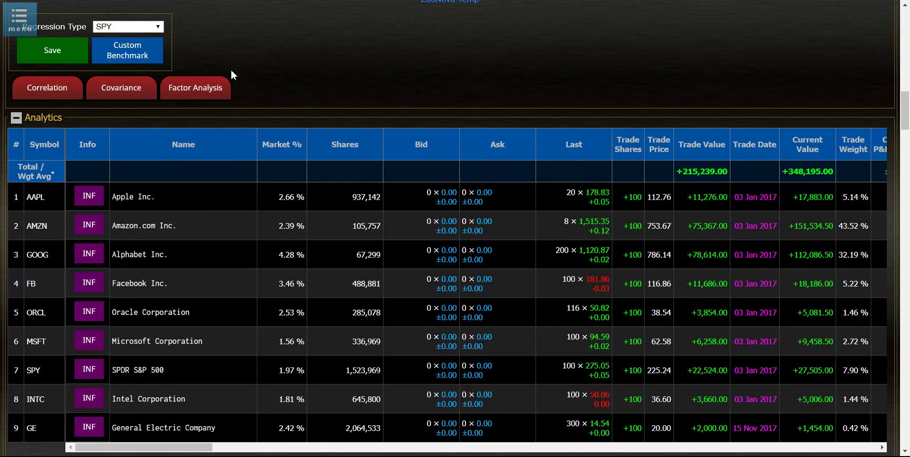
View the holdings' correlation and covariance matrices, close them, and set regression type to Fama-Fr 5
{"action": "left_click", "coordinate": [57, 89]}
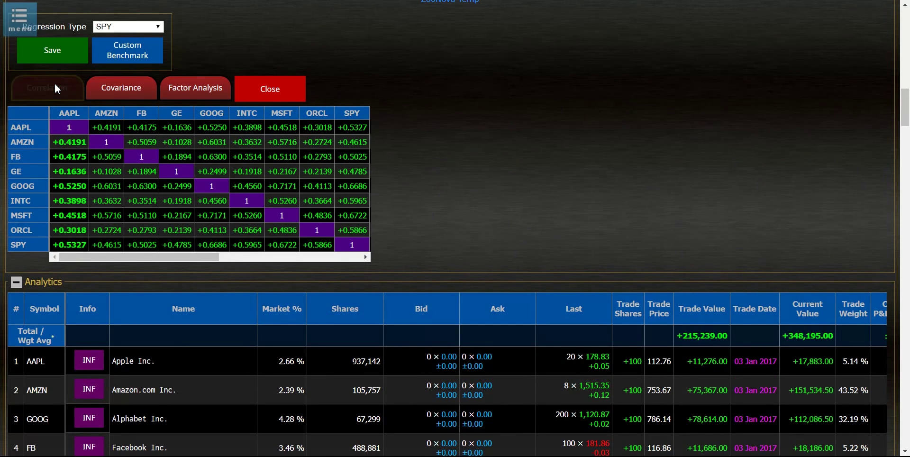
{"action": "left_click", "coordinate": [111, 89]}
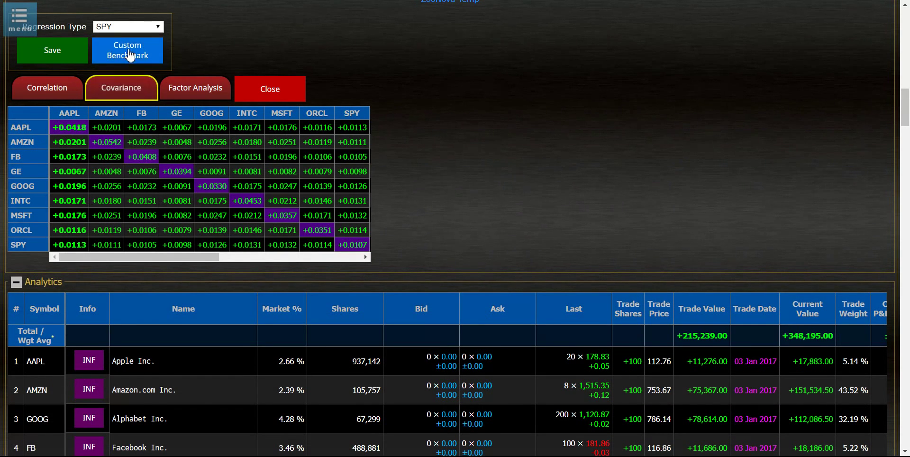
{"action": "left_click", "coordinate": [270, 97]}
{"action": "left_click", "coordinate": [158, 28]}
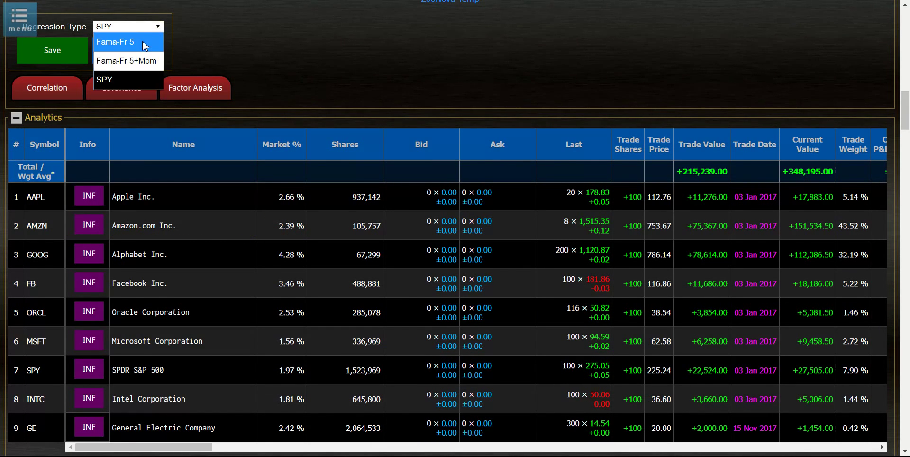
{"action": "left_click", "coordinate": [143, 42]}
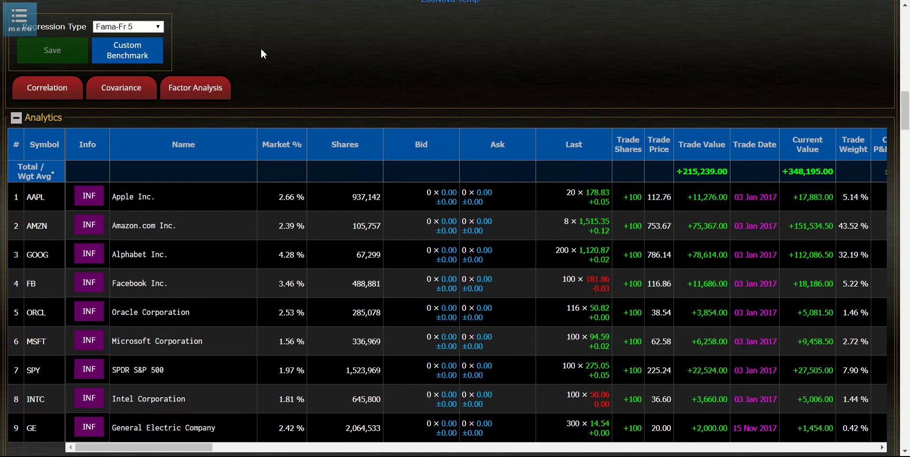
Run the Fama-Fr 5 factor analysis and scroll through the portfolio and per-stock SUMMARY OUTPUT tables
{"action": "left_click", "coordinate": [187, 89]}
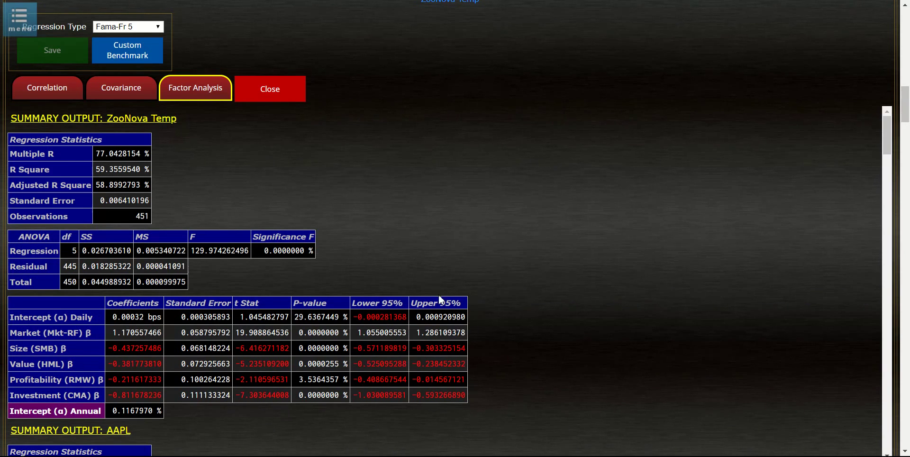
{"action": "scroll", "coordinate": [672, 262], "scroll_direction": "down", "scroll_amount": 5}
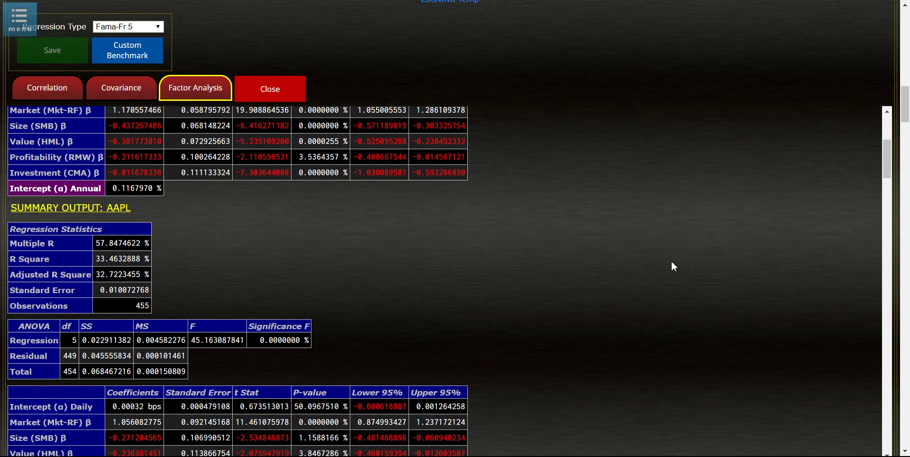
{"action": "scroll", "coordinate": [674, 266], "scroll_direction": "down", "scroll_amount": 3}
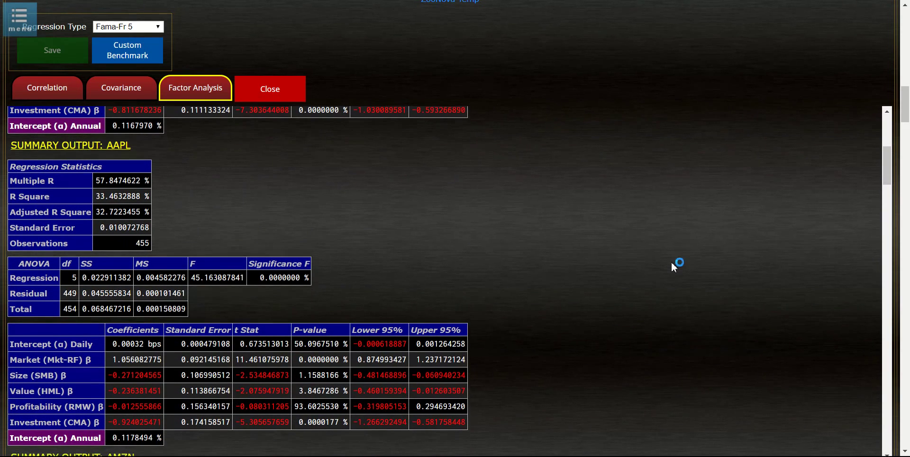
{"action": "scroll", "coordinate": [672, 264], "scroll_direction": "down", "scroll_amount": 3}
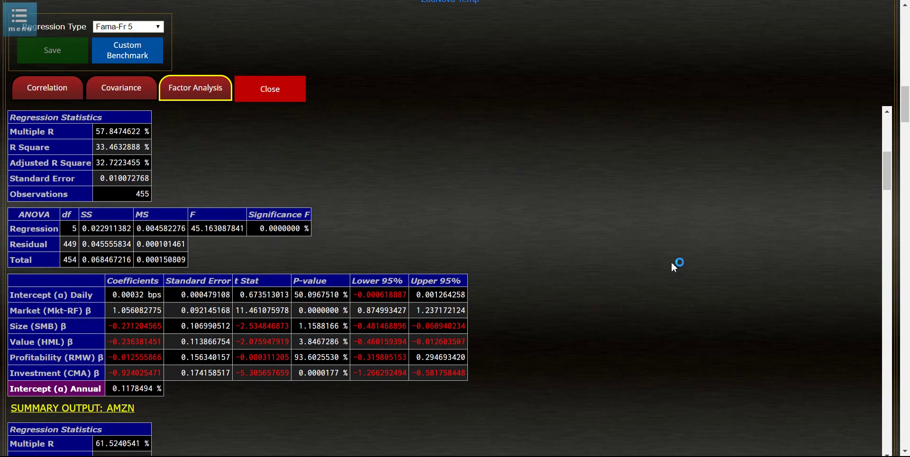
{"action": "scroll", "coordinate": [672, 263], "scroll_direction": "down", "scroll_amount": 5}
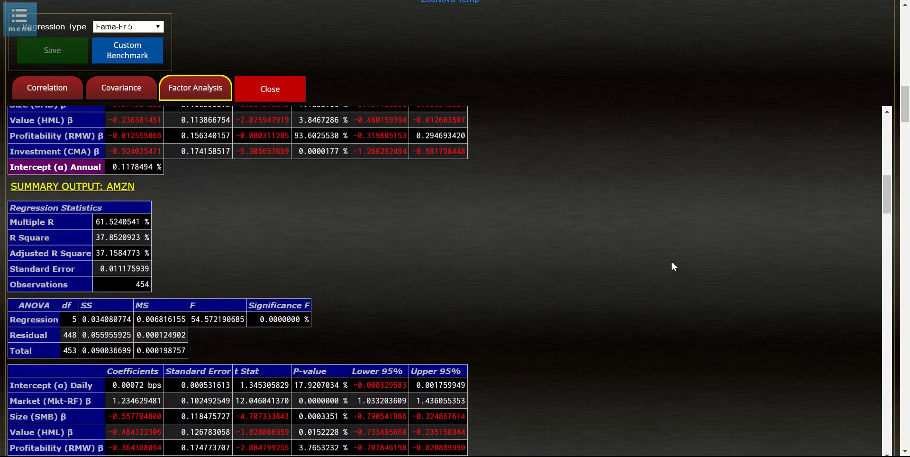
{"action": "scroll", "coordinate": [674, 266], "scroll_direction": "down", "scroll_amount": 3}
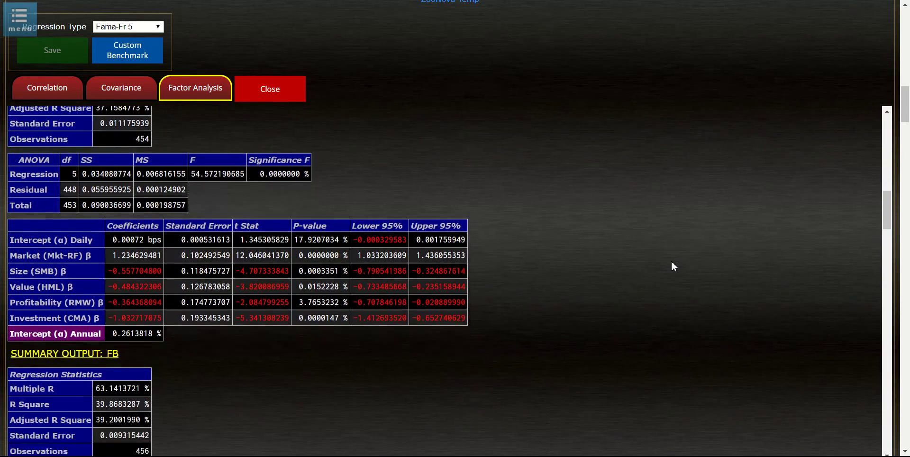
{"action": "scroll", "coordinate": [674, 266], "scroll_direction": "down", "scroll_amount": 2}
{"action": "scroll", "coordinate": [672, 260], "scroll_direction": "down", "scroll_amount": 4}
Open the help guide and read down to the Factor Analysis, Summary Output, ANOVA and Value Matrix entries
{"action": "key", "text": "Escape"}
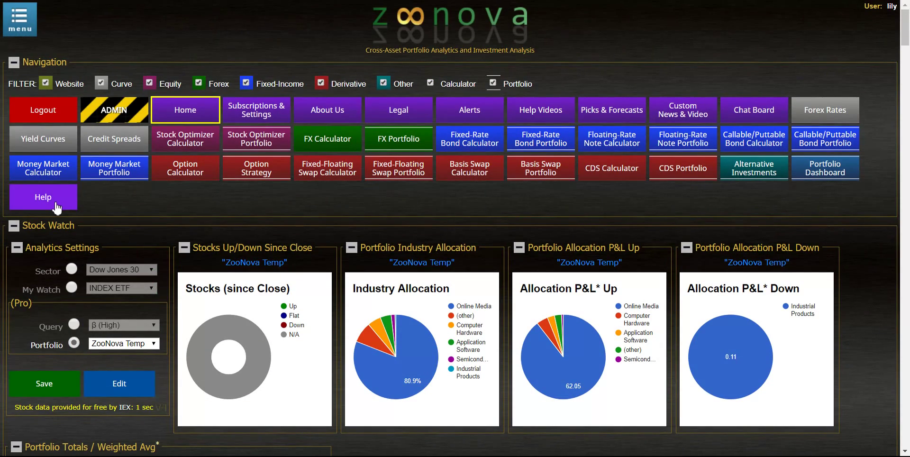
{"action": "left_click", "coordinate": [57, 207]}
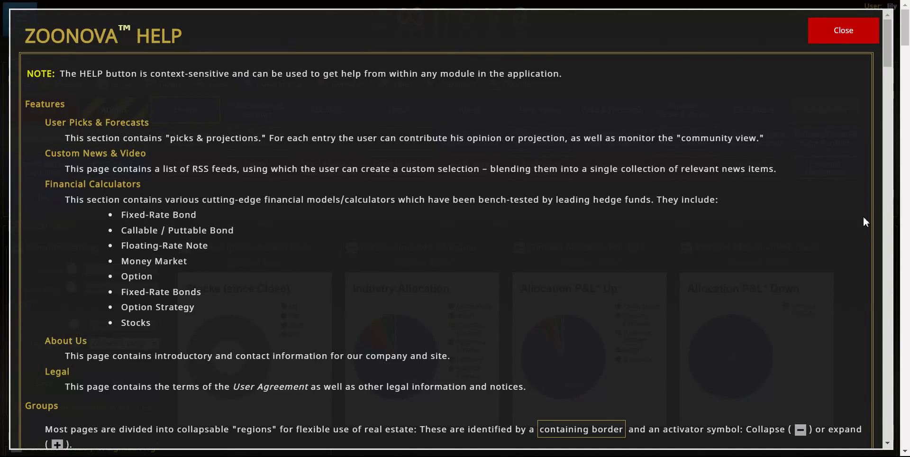
{"action": "scroll", "coordinate": [864, 221], "scroll_direction": "down", "scroll_amount": 10}
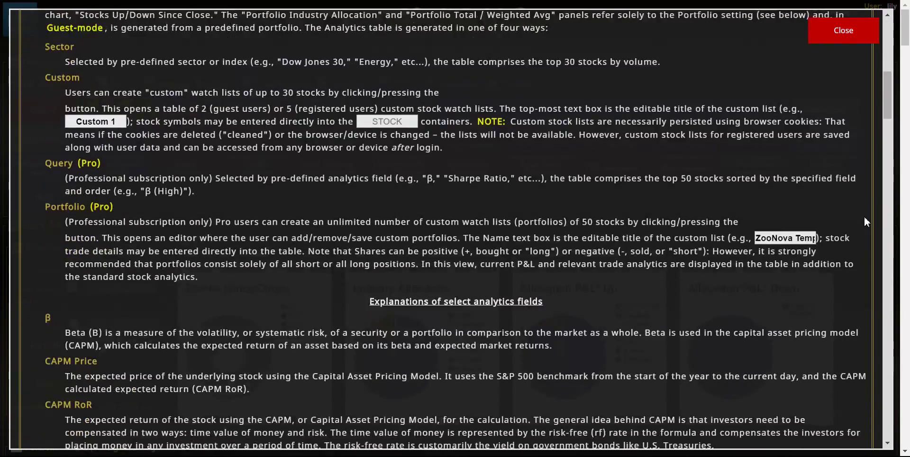
{"action": "scroll", "coordinate": [864, 222], "scroll_direction": "down", "scroll_amount": 15}
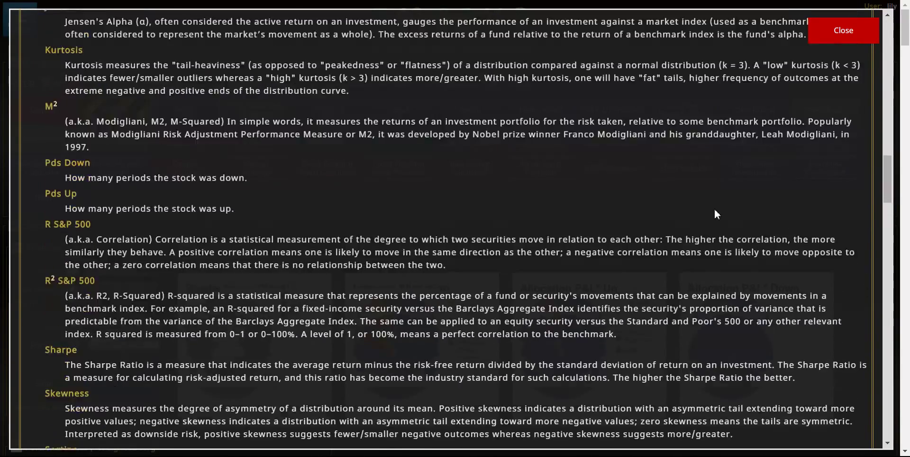
{"action": "scroll", "coordinate": [715, 210], "scroll_direction": "down", "scroll_amount": 10}
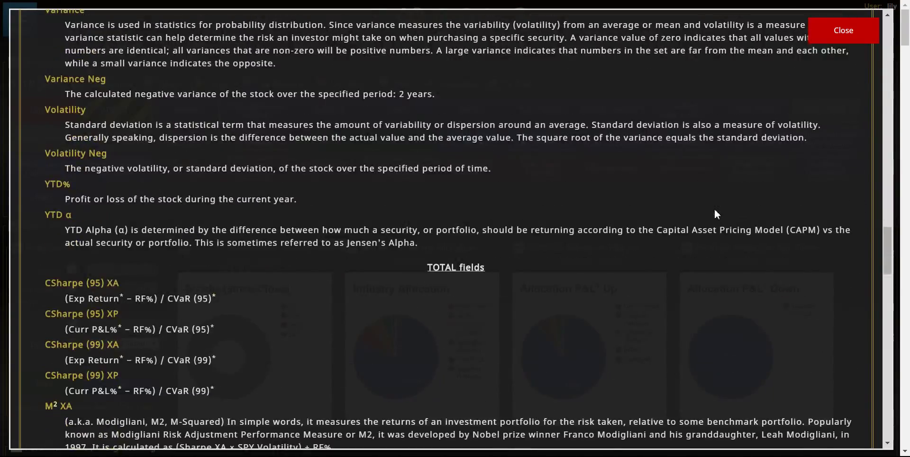
{"action": "scroll", "coordinate": [715, 210], "scroll_direction": "down", "scroll_amount": 10}
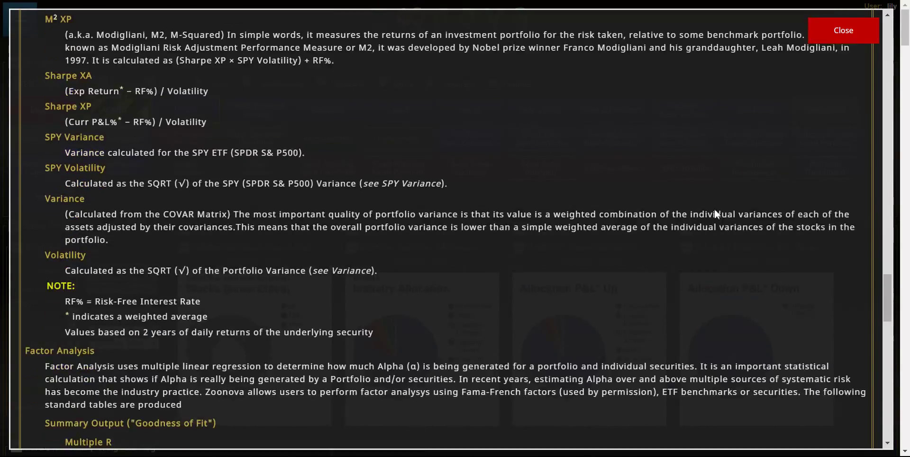
{"action": "scroll", "coordinate": [716, 214], "scroll_direction": "down", "scroll_amount": 8}
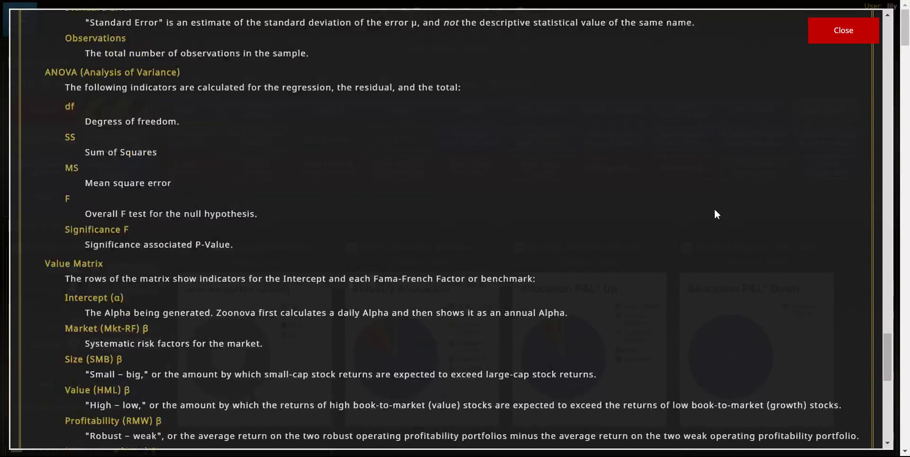
{"action": "scroll", "coordinate": [716, 213], "scroll_direction": "down", "scroll_amount": 7}
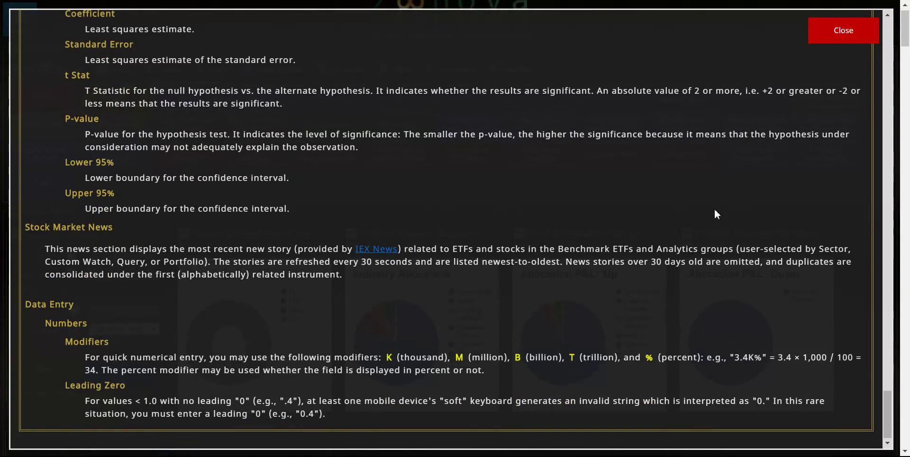
{"action": "scroll", "coordinate": [716, 213], "scroll_direction": "up", "scroll_amount": 10}
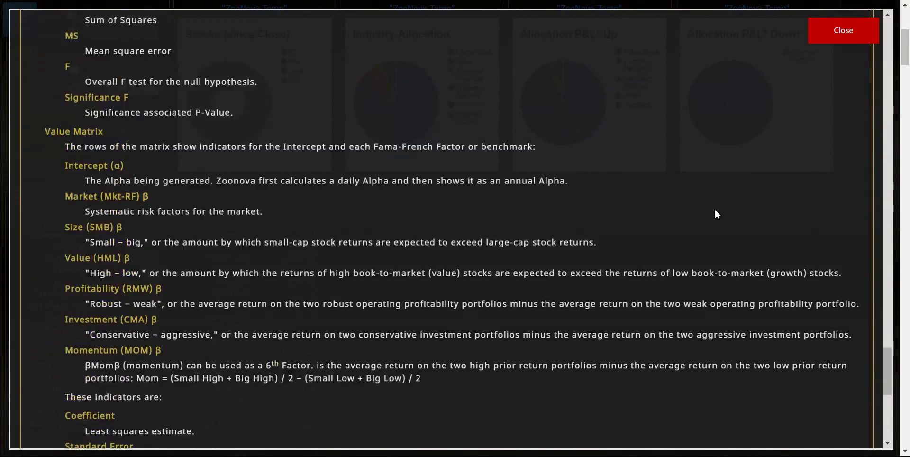
{"action": "scroll", "coordinate": [715, 210], "scroll_direction": "up", "scroll_amount": 8}
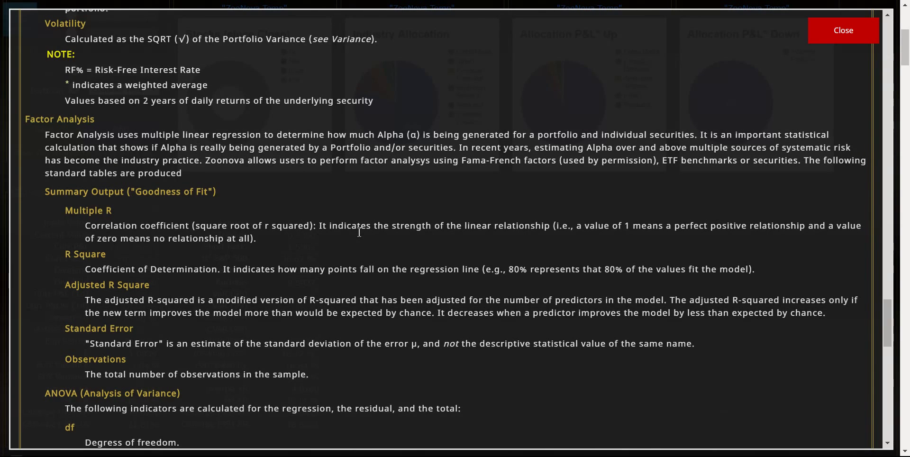
{"action": "scroll", "coordinate": [360, 233], "scroll_direction": "down", "scroll_amount": 2}
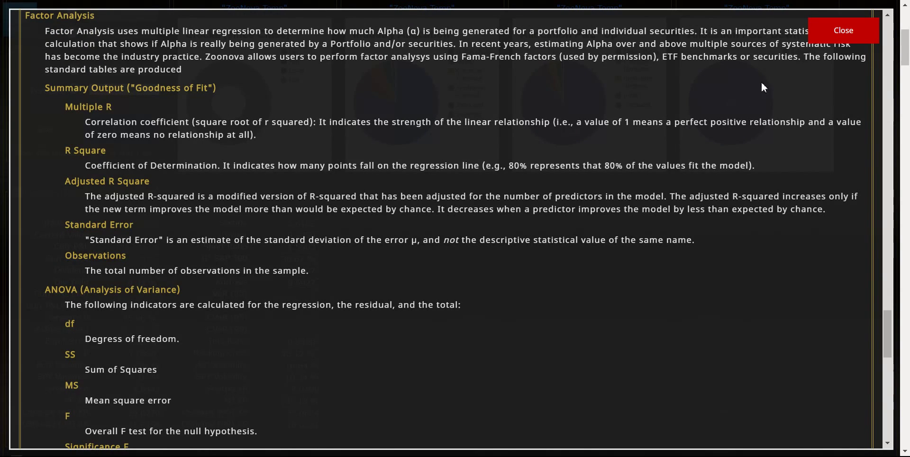
Close the help and scroll back to the Statistics panel
{"action": "left_click", "coordinate": [831, 47]}
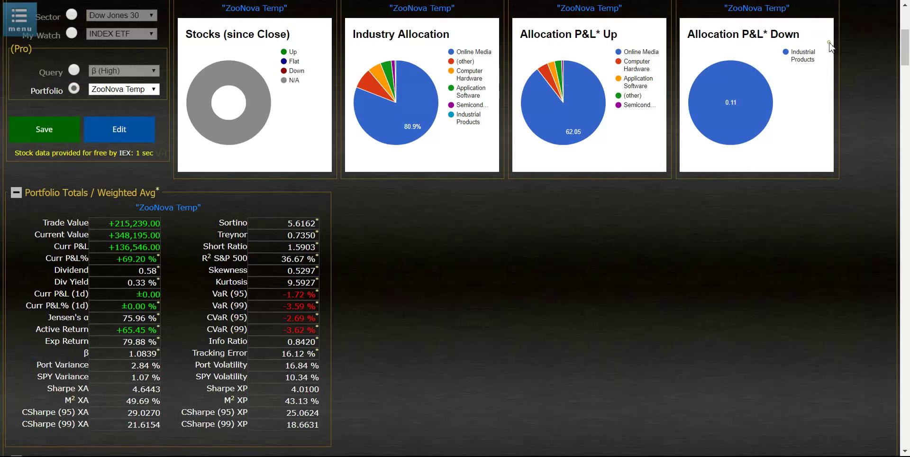
{"action": "scroll", "coordinate": [588, 212], "scroll_direction": "down", "scroll_amount": 2}
{"action": "scroll", "coordinate": [586, 208], "scroll_direction": "down", "scroll_amount": 10}
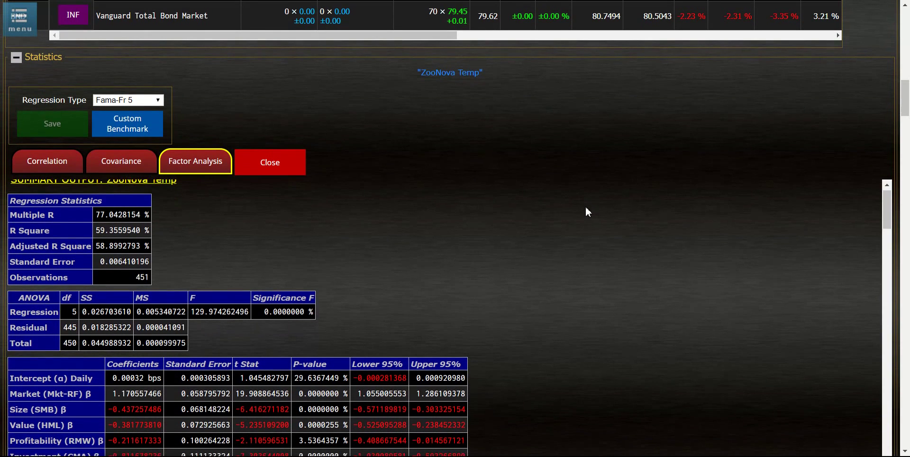
{"action": "scroll", "coordinate": [436, 196], "scroll_direction": "up", "scroll_amount": 1}
{"action": "scroll", "coordinate": [433, 195], "scroll_direction": "up", "scroll_amount": 2}
Rerun the regression with the Fama-Fr 5+Mom regression type and review the Momentum output
{"action": "left_click", "coordinate": [151, 108]}
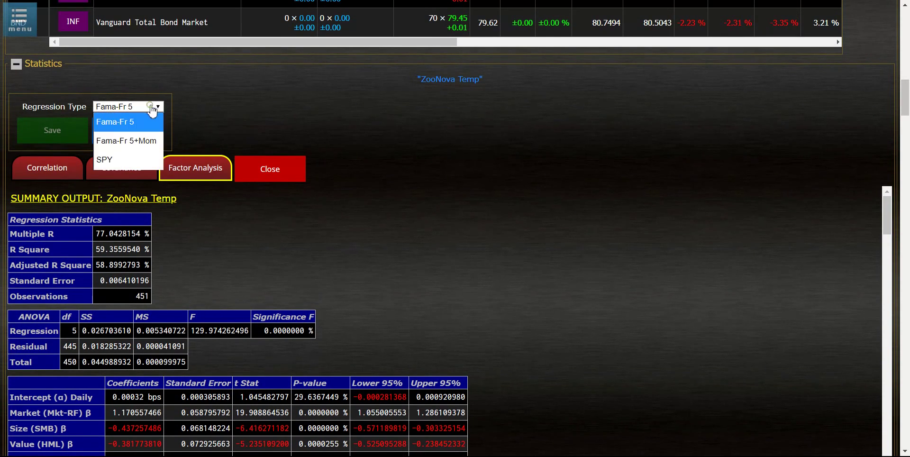
{"action": "left_click", "coordinate": [147, 141]}
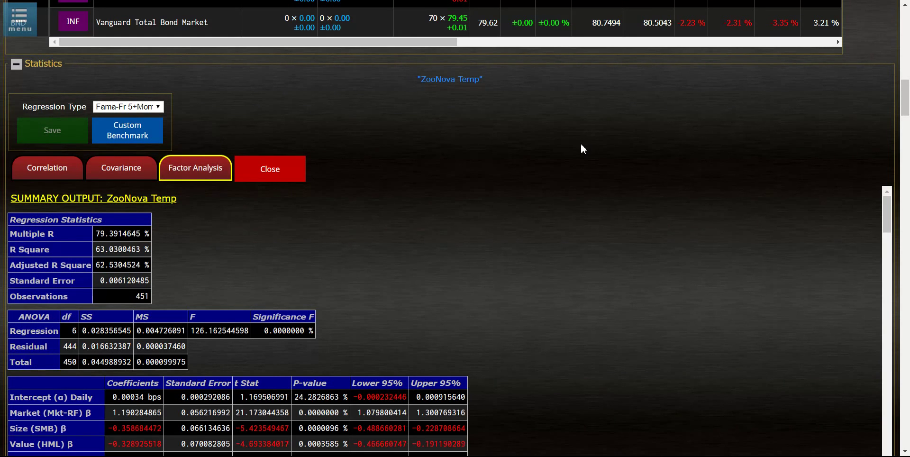
{"action": "scroll", "coordinate": [582, 145], "scroll_direction": "down", "scroll_amount": 4}
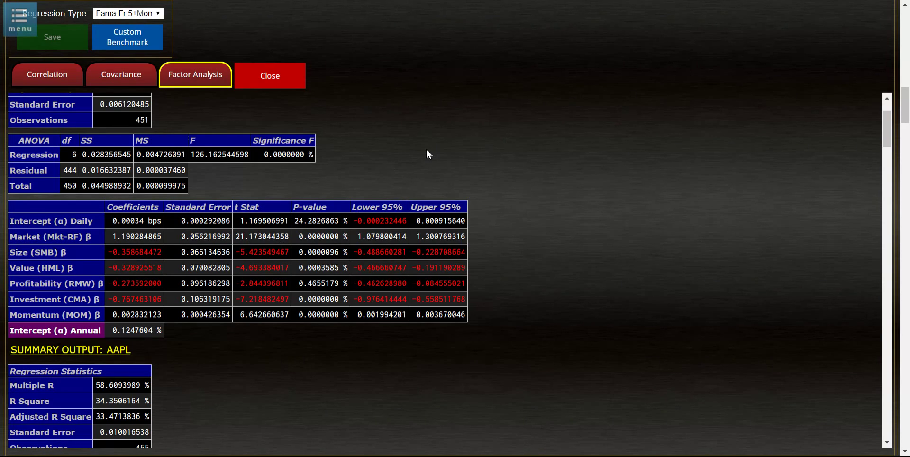
{"action": "scroll", "coordinate": [427, 152], "scroll_direction": "up", "scroll_amount": 5}
Switch the regression type to SPY and review Multiple R 59.3282944% and SPY coefficient 1.044484989
{"action": "scroll", "coordinate": [427, 151], "scroll_direction": "up", "scroll_amount": 2}
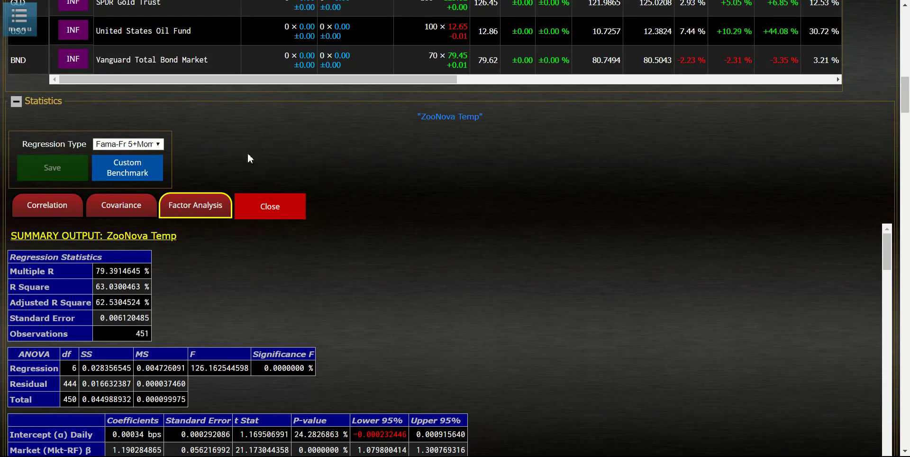
{"action": "left_click", "coordinate": [142, 146]}
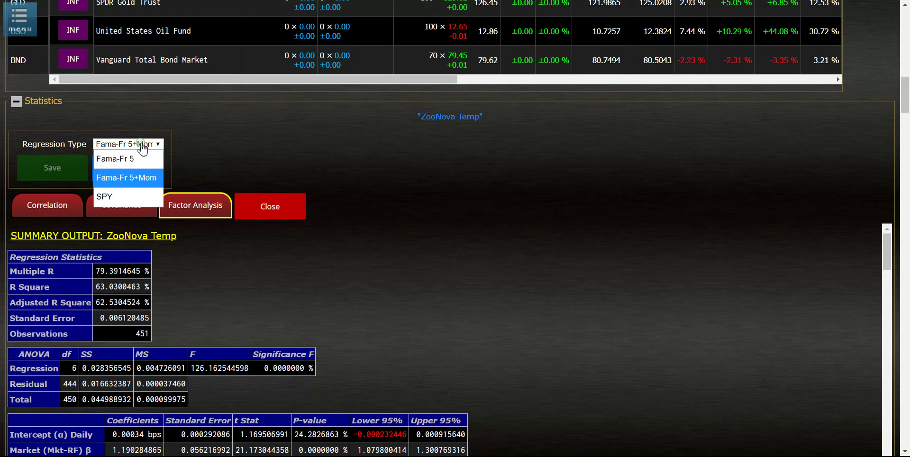
{"action": "left_click", "coordinate": [134, 196]}
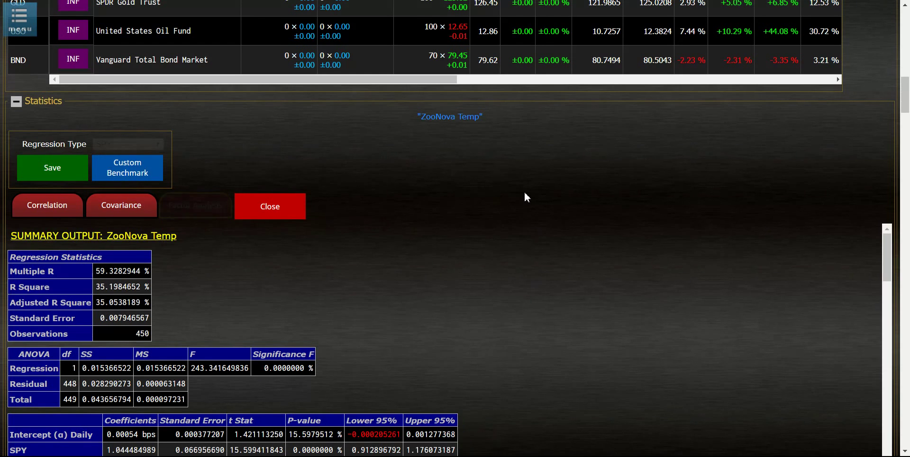
{"action": "scroll", "coordinate": [525, 193], "scroll_direction": "down", "scroll_amount": 2}
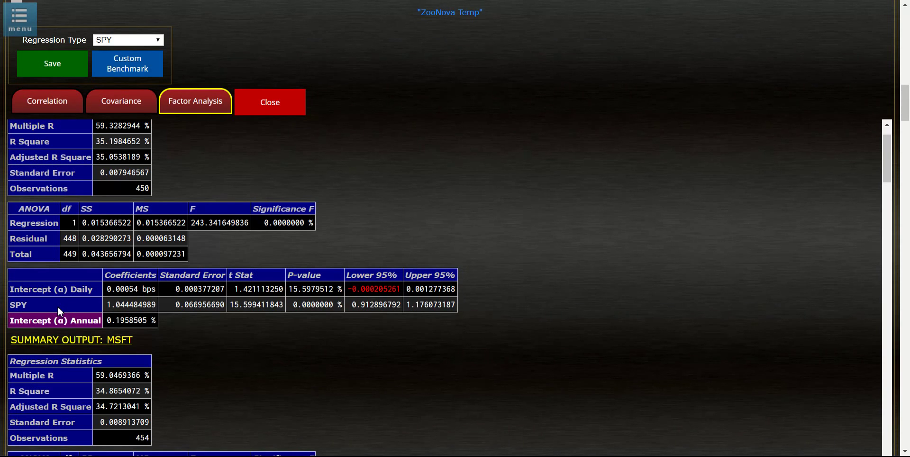
{"action": "scroll", "coordinate": [270, 221], "scroll_direction": "up", "scroll_amount": 1}
{"action": "scroll", "coordinate": [270, 221], "scroll_direction": "up", "scroll_amount": 2}
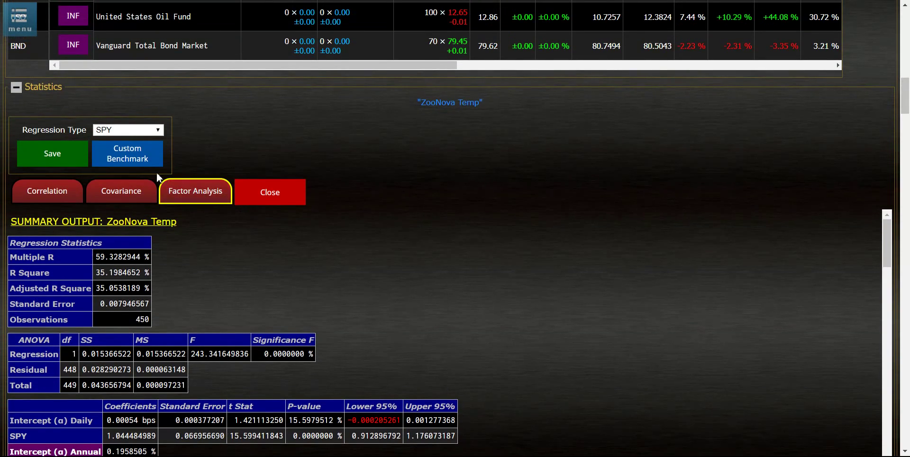
Open the Custom Benchmark editor and cancel adding a new benchmark
{"action": "left_click", "coordinate": [133, 157]}
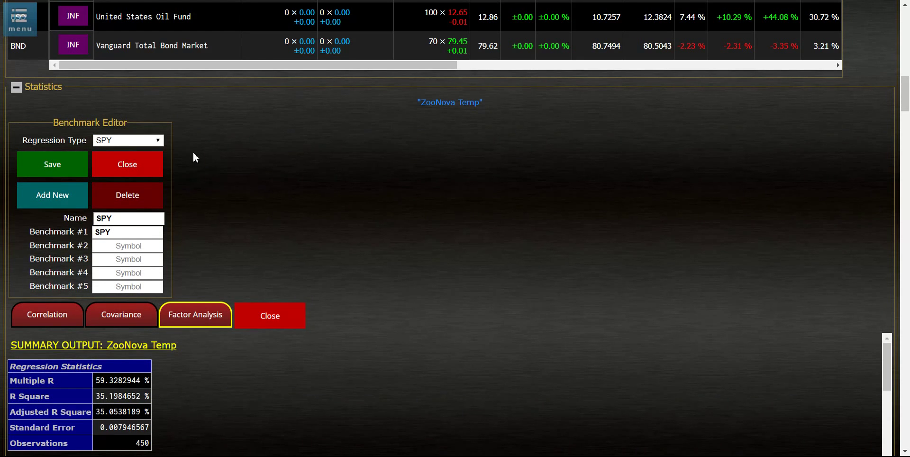
{"action": "left_click", "coordinate": [72, 196]}
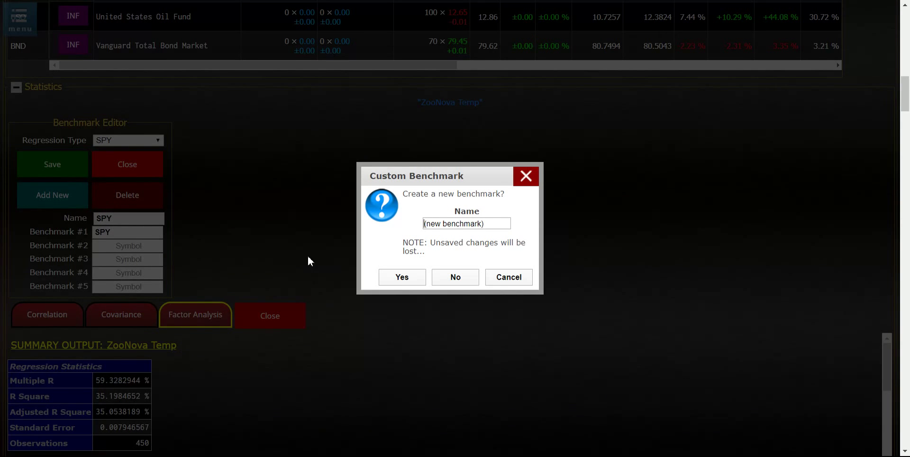
{"action": "left_click", "coordinate": [516, 284]}
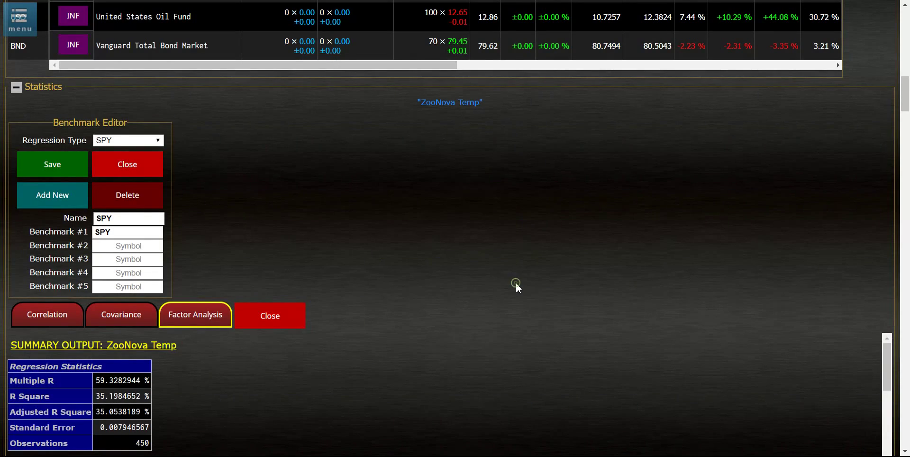
Close the factor-analysis results and benchmark editor, then scroll back to the top
{"action": "left_click", "coordinate": [299, 307]}
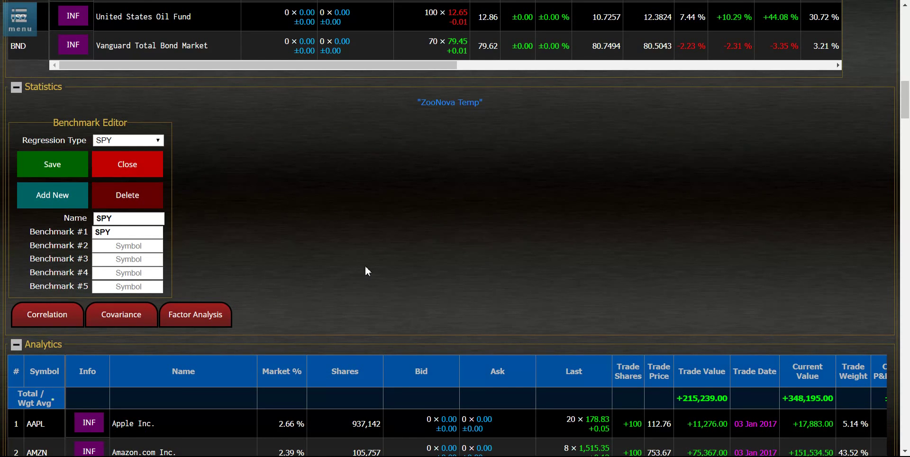
{"action": "left_click", "coordinate": [149, 164]}
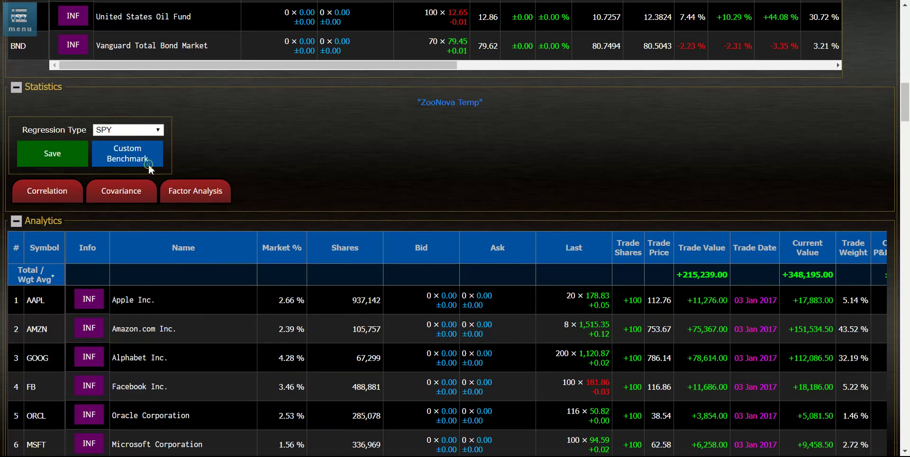
{"action": "scroll", "coordinate": [423, 185], "scroll_direction": "up", "scroll_amount": 20}
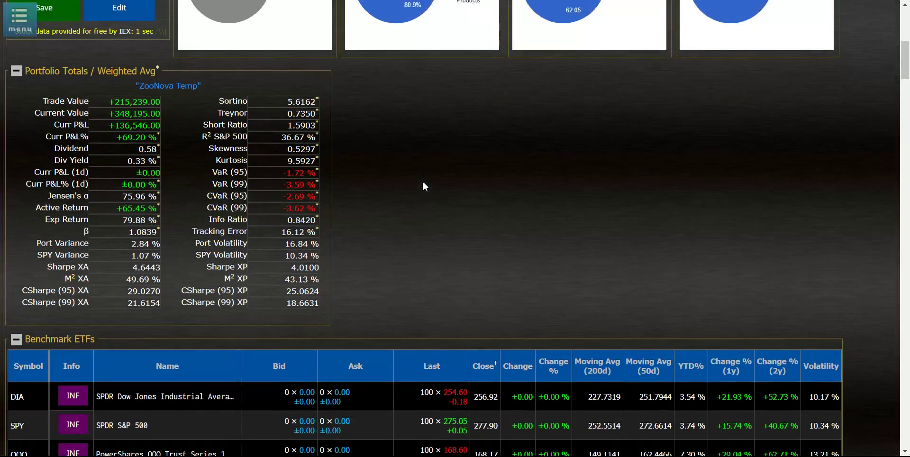